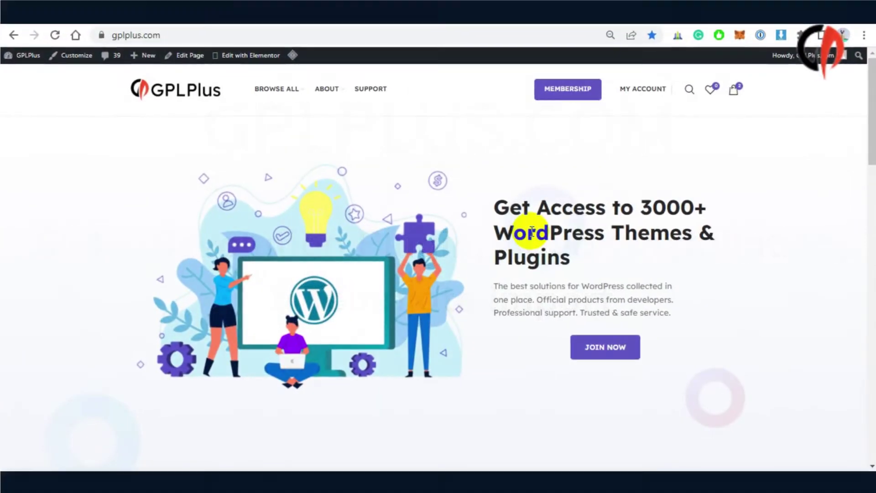
Step: Search GPLPlus for 'slider revolution' and open the Slider Revolution product page
click(689, 90)
text(slider)
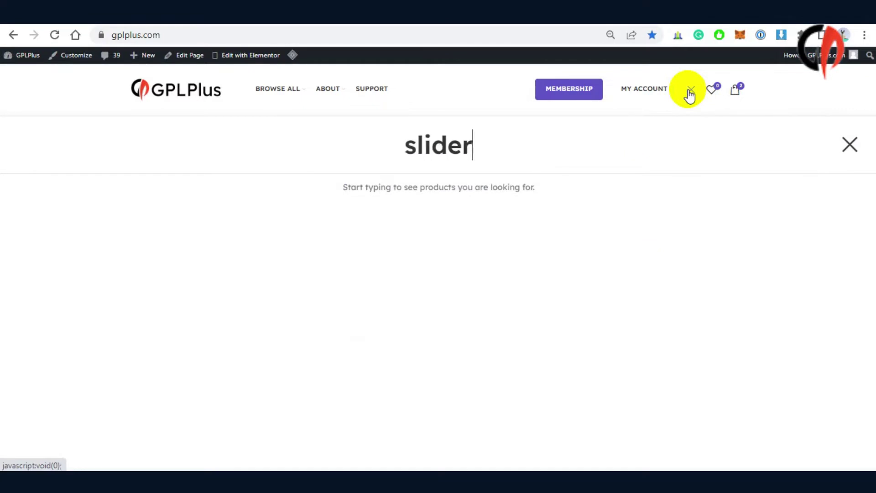
text( revolo)
key(BackSpace)
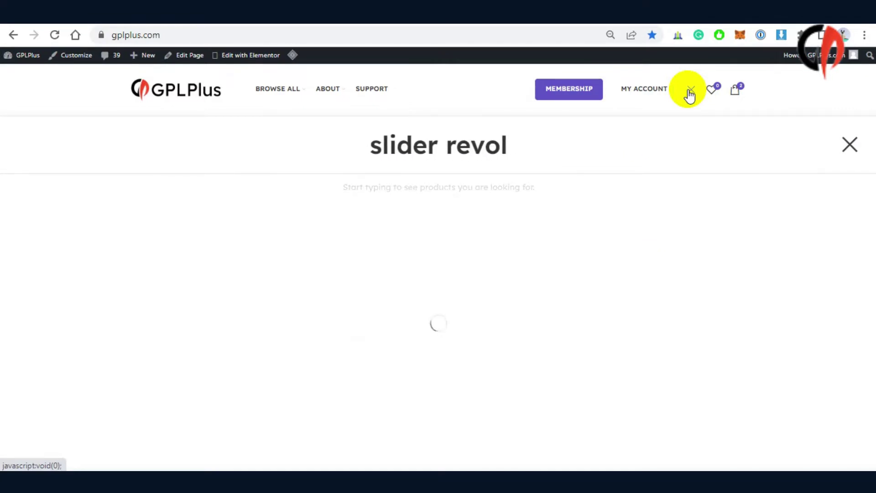
text(u)
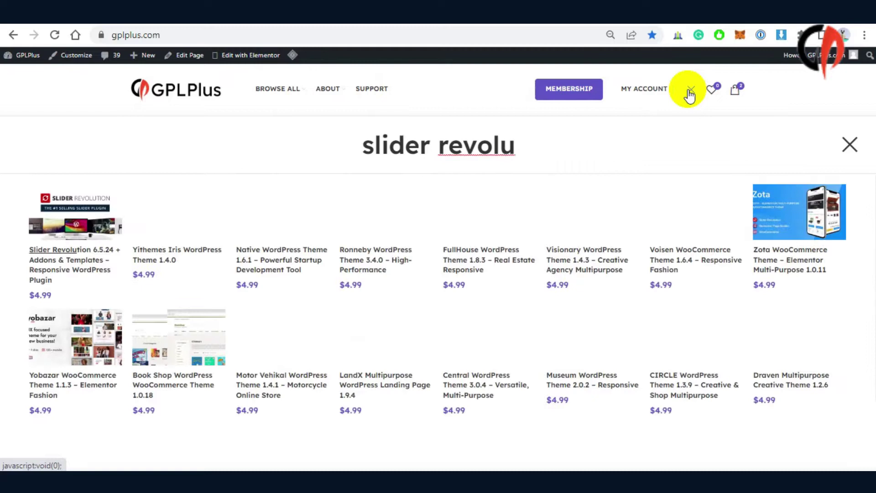
click(75, 217)
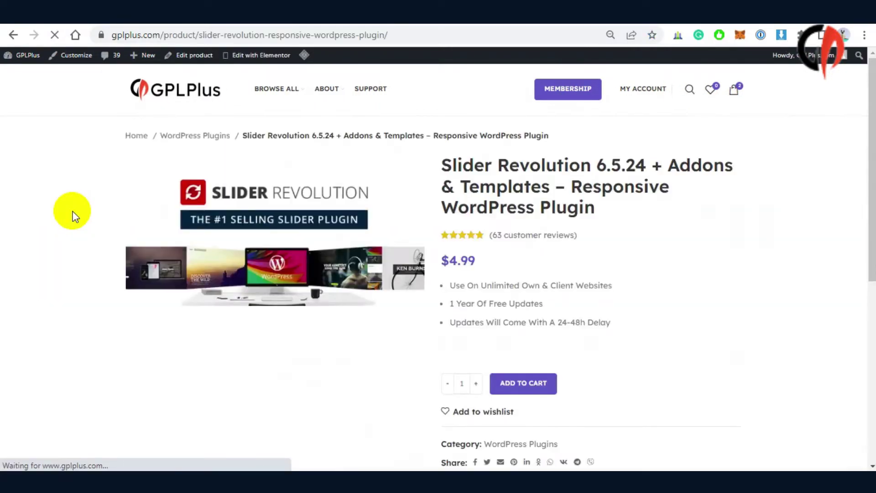
Step: Start the free download of Slider Revolution 6.5.24 from the Downloads section
scroll(522, 257, down, 5)
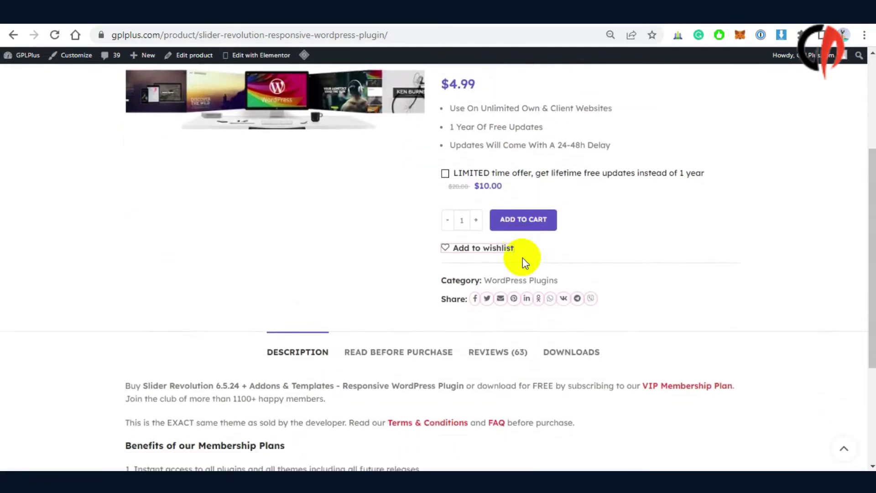
click(562, 272)
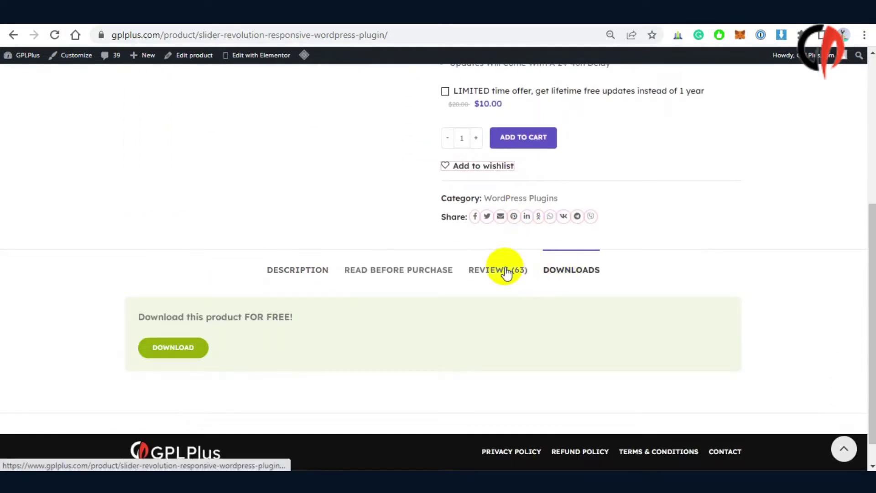
click(174, 350)
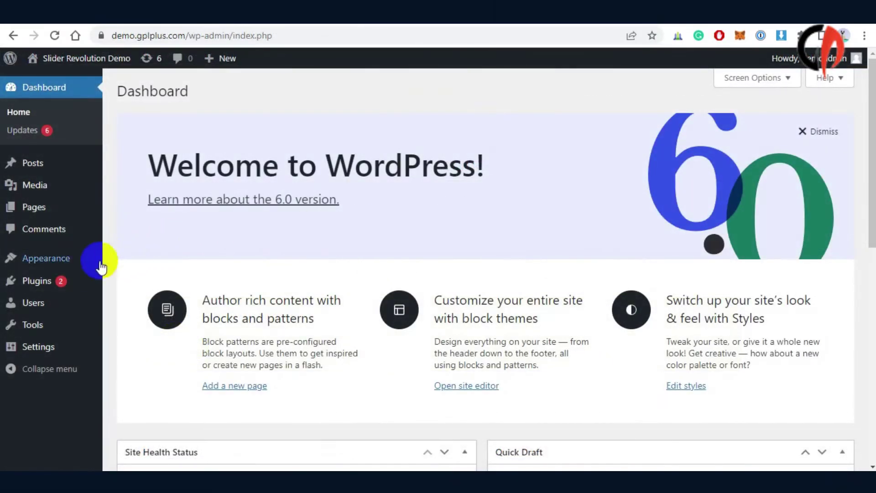
Step: Upload revslider.zip through Plugins > Add New > Upload Plugin to install Slider Revolution
mouse_move(60, 280)
click(136, 303)
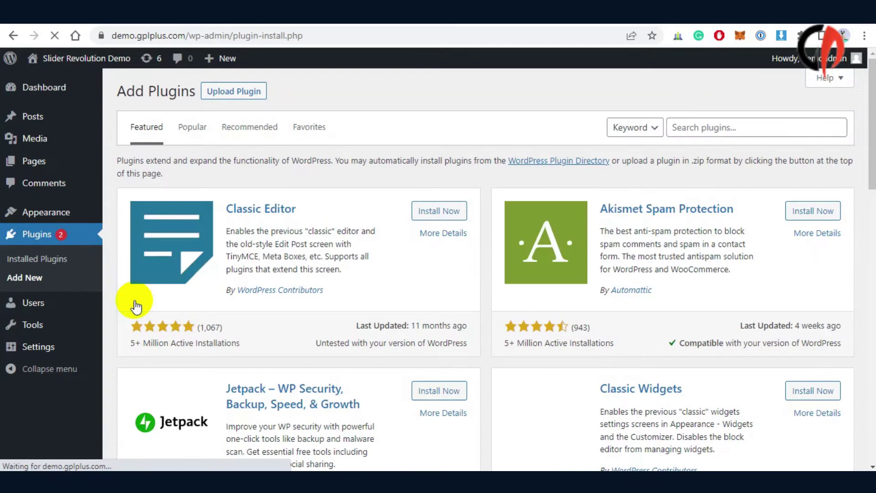
click(258, 94)
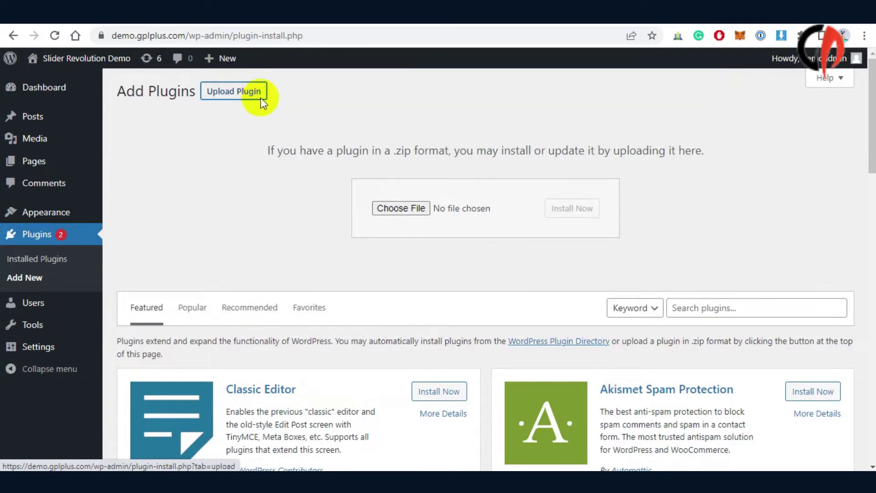
click(404, 208)
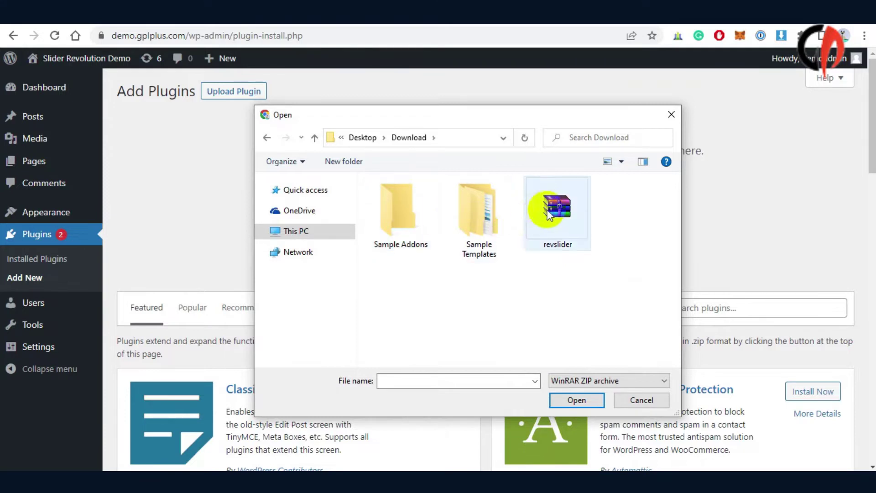
click(554, 226)
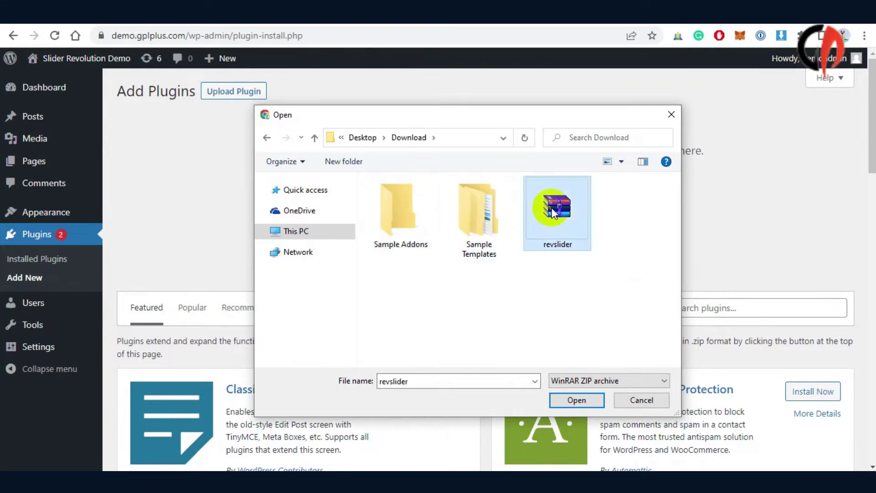
click(576, 400)
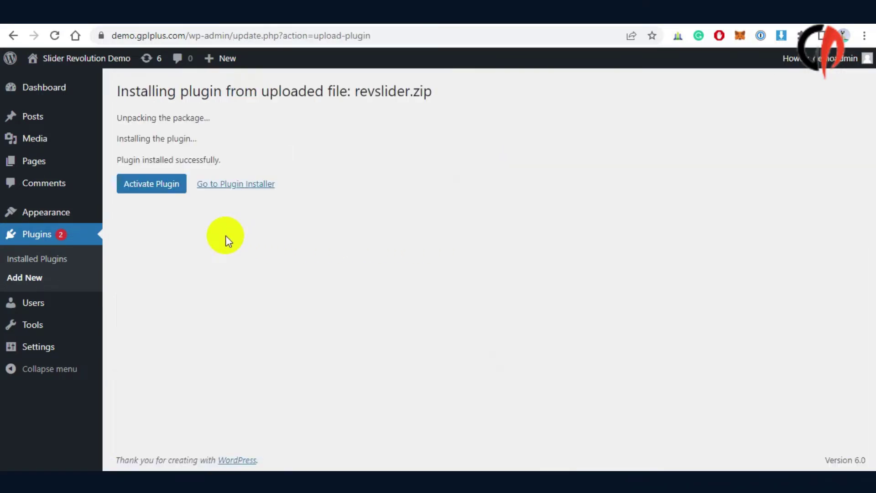
Step: Activate the Slider Revolution plugin and close its welcome screen
click(143, 184)
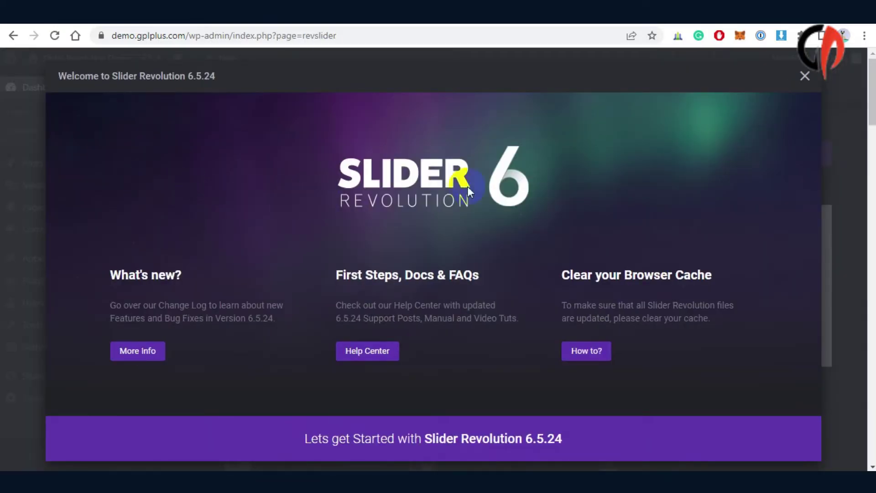
click(805, 76)
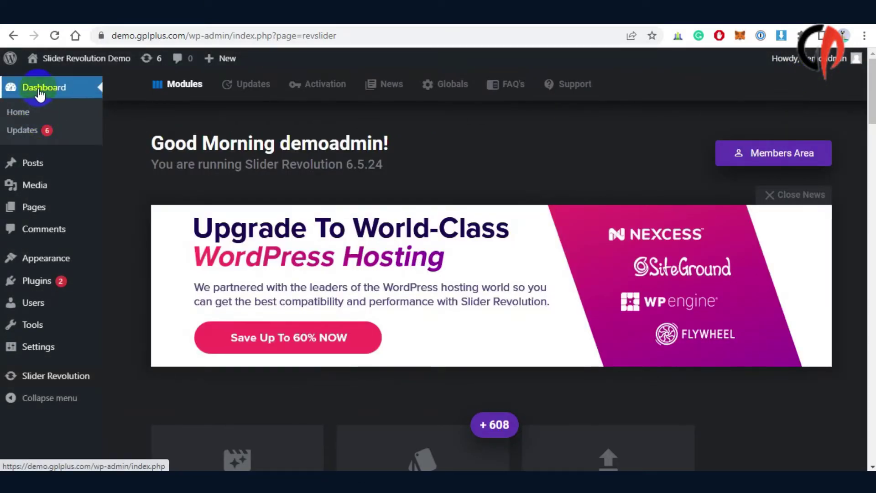
mouse_move(30, 280)
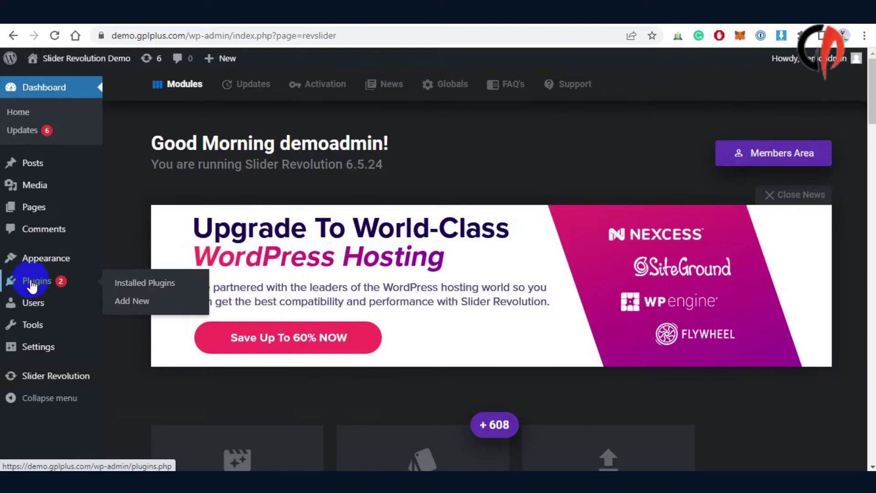
Step: Upload and install revslider-snow-addon.zip from the Sample Addons folder as a new plugin
click(129, 310)
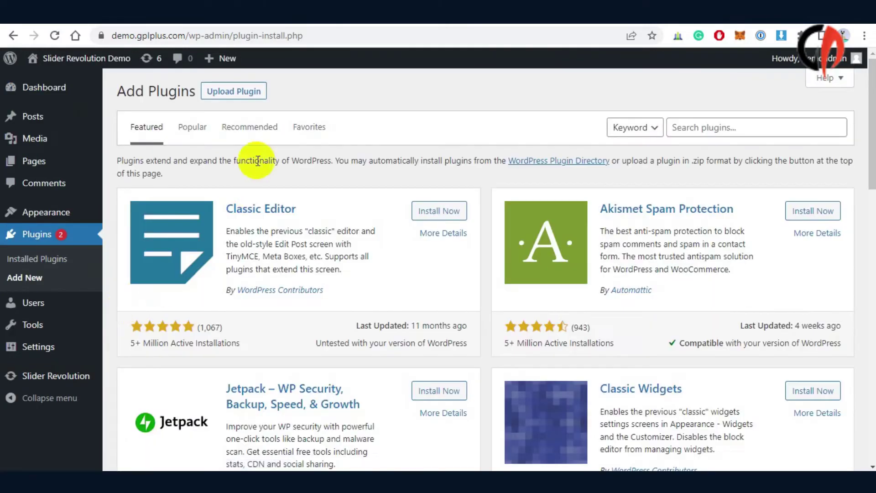
click(248, 100)
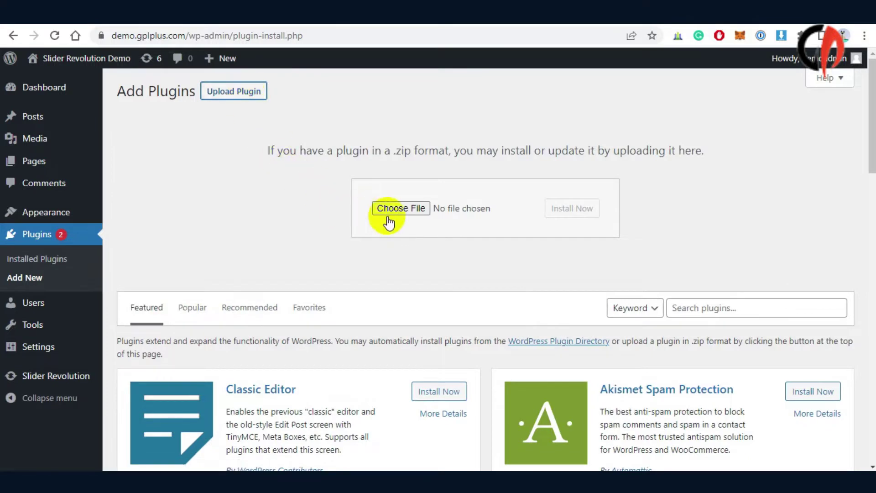
click(411, 208)
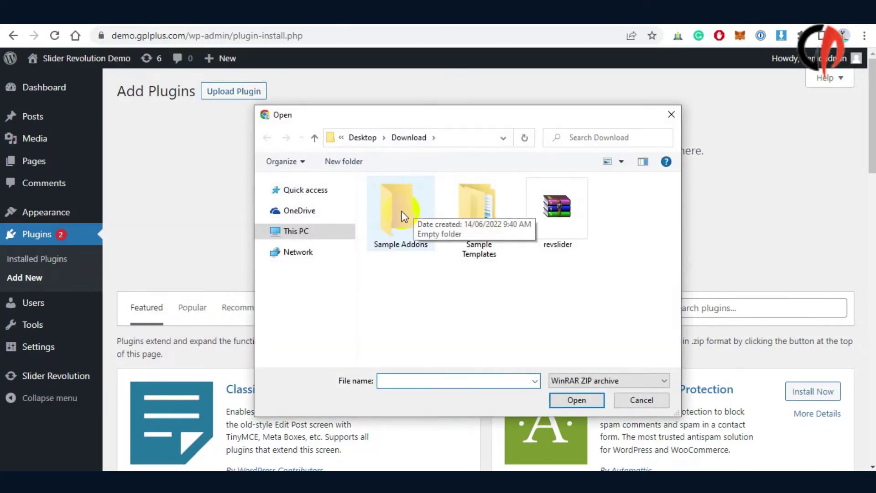
double_click(401, 211)
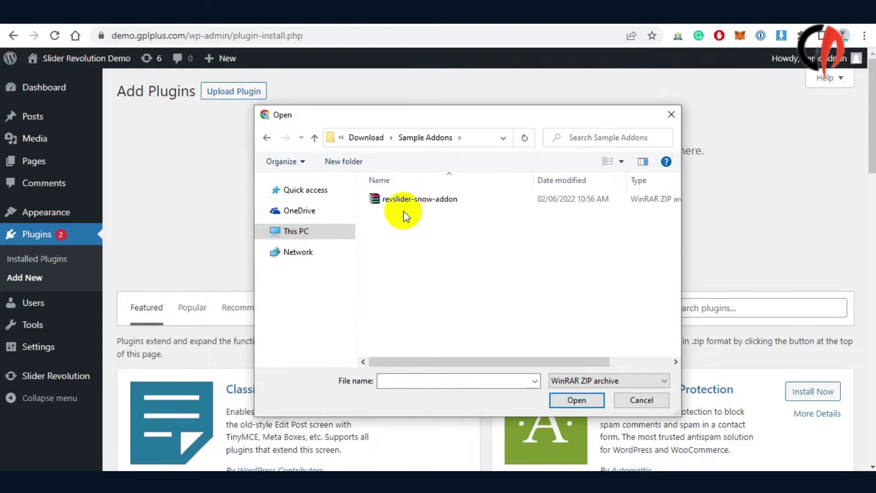
click(402, 201)
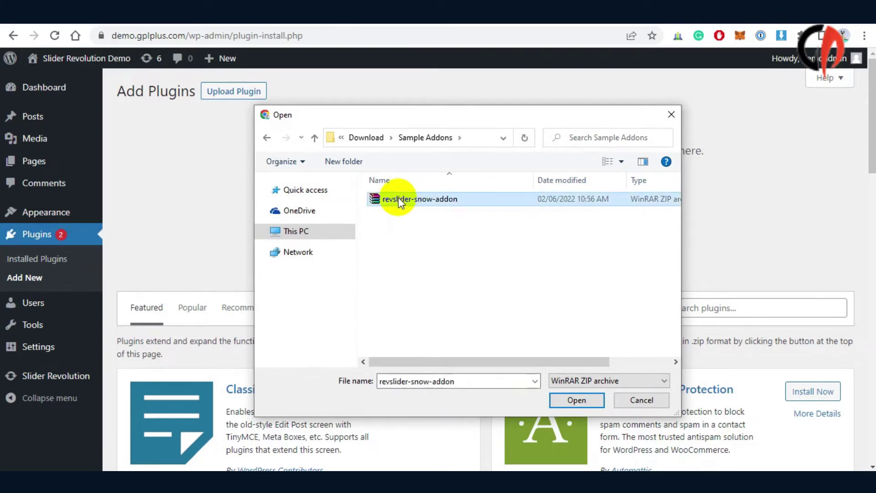
click(575, 400)
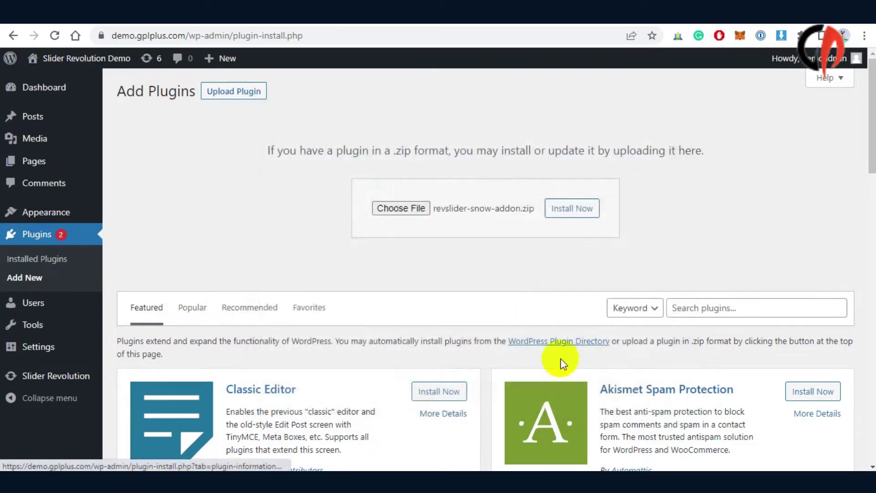
click(569, 210)
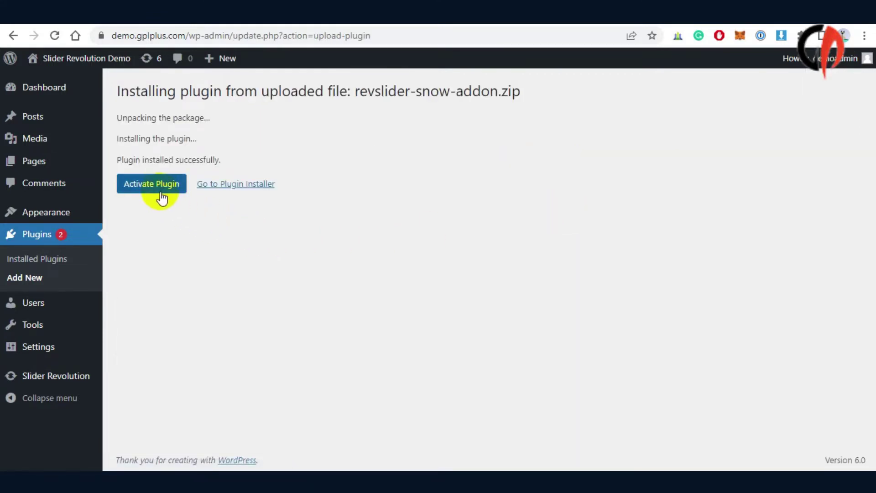
Step: Activate Holiday Snow 3.0.3, confirm it and Slider Revolution are active, then return to Dashboard
click(159, 191)
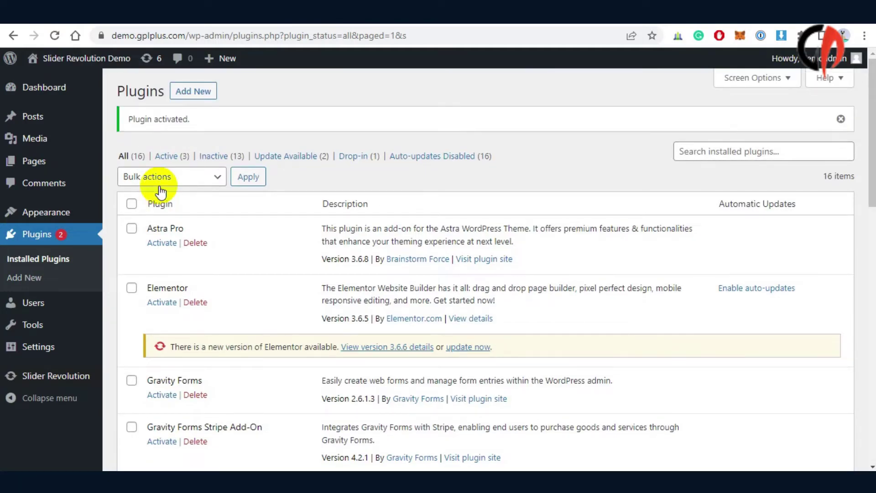
scroll(161, 191, down, 8)
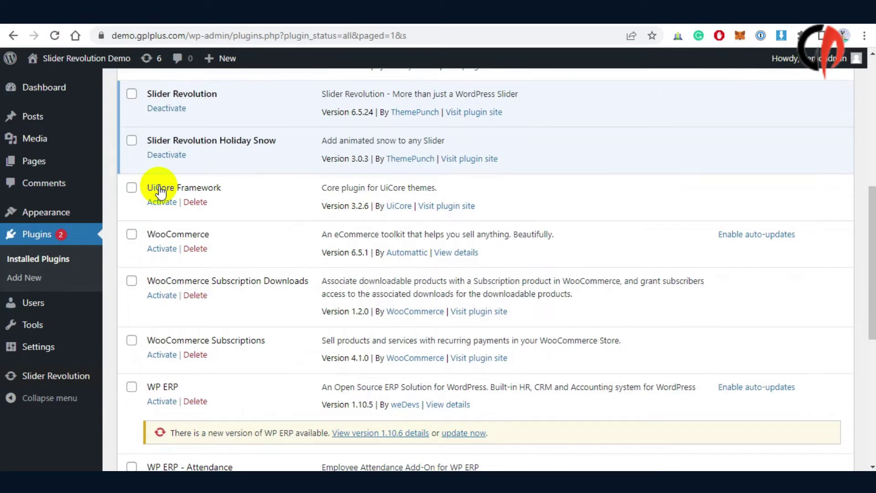
scroll(151, 159, up, 3)
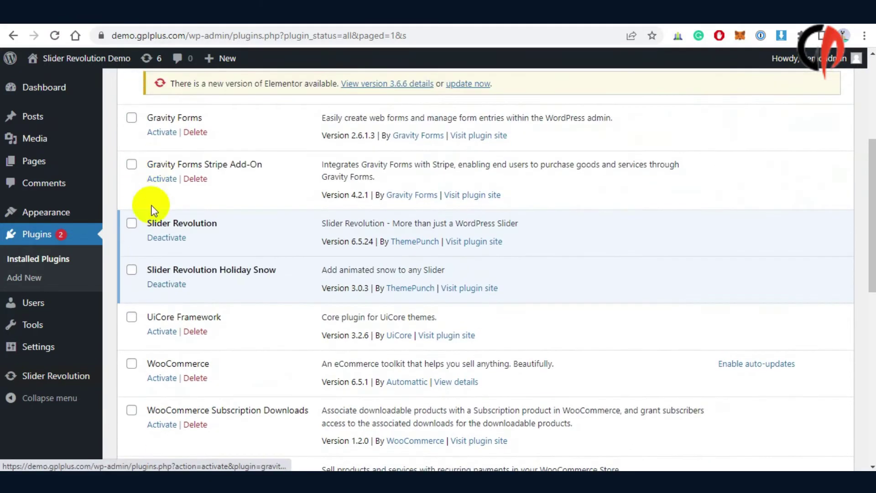
drag(147, 222, 219, 224)
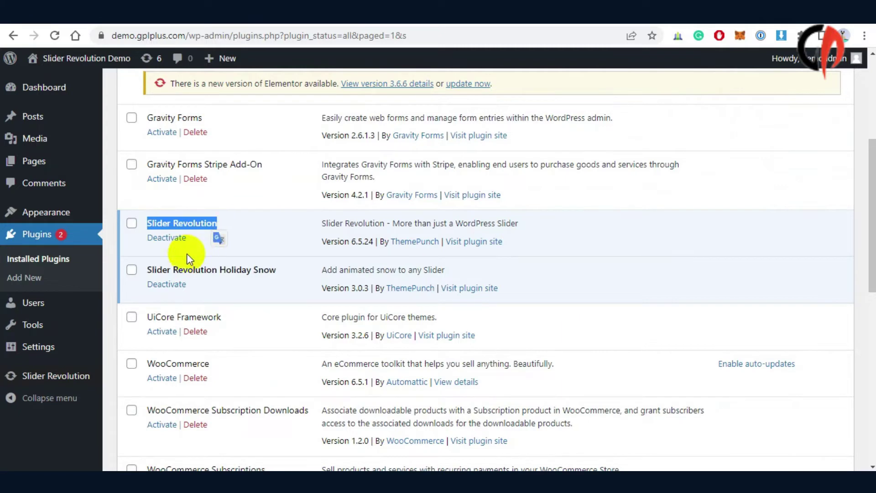
drag(146, 269, 281, 271)
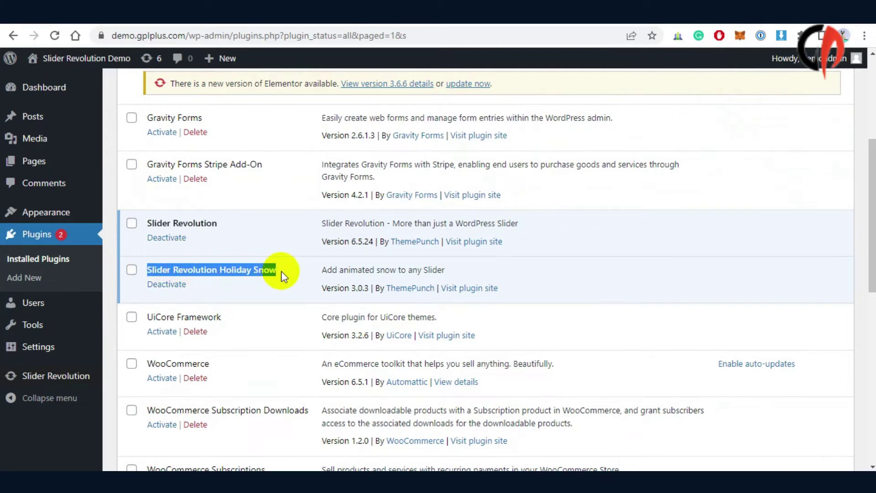
click(281, 271)
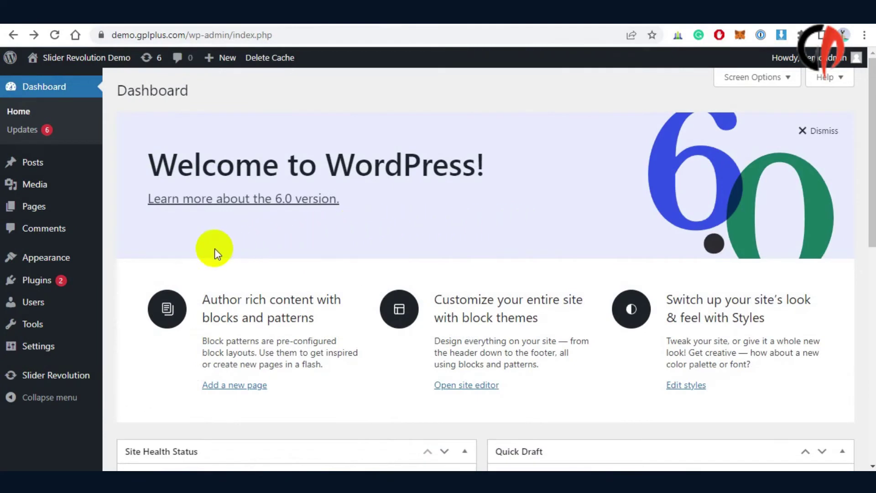
Step: Open Slider Revolution's overview page and scroll to the New Blank Module, Template and Manual Import tiles
click(81, 340)
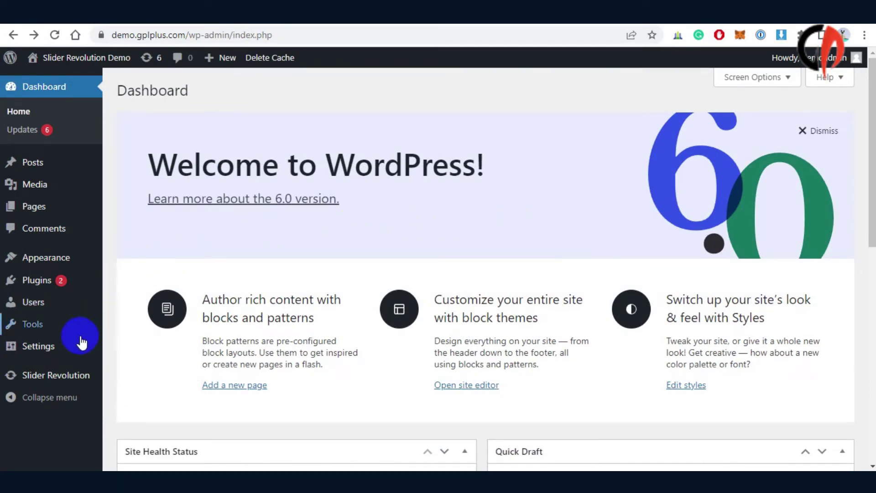
click(53, 376)
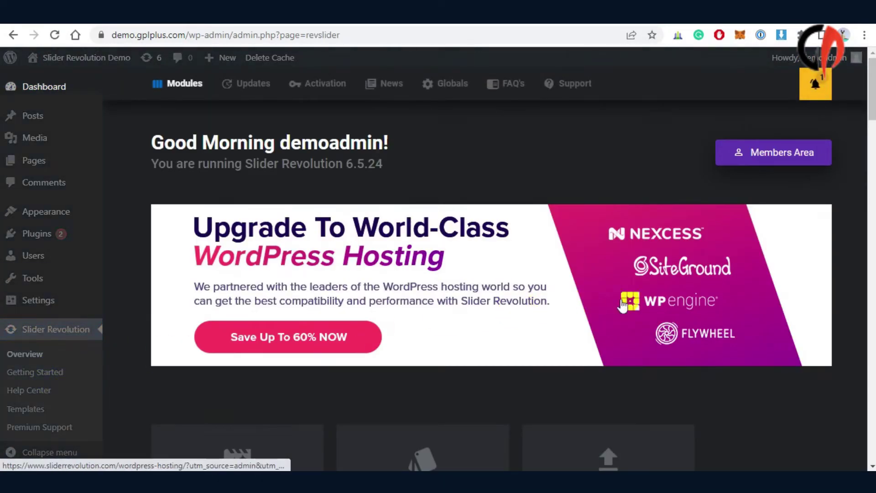
scroll(648, 307, down, 4)
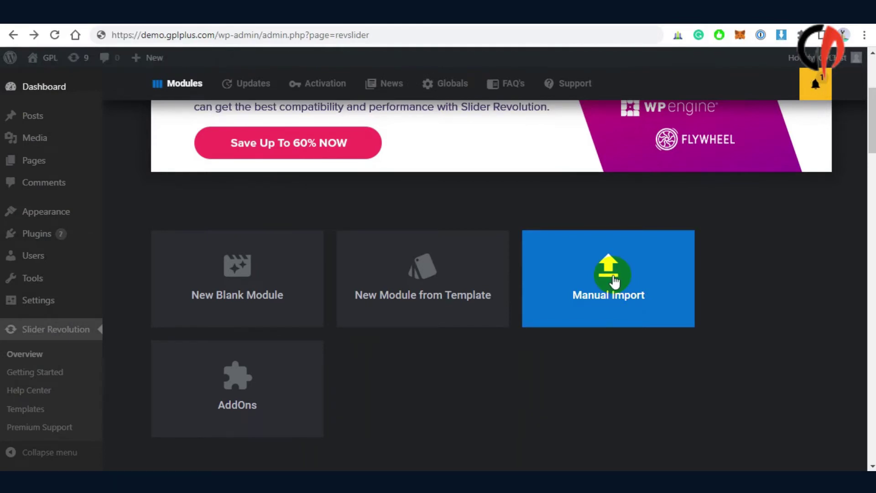
Step: Manually import youtube-hero.zip from the Sample Templates folder as a slider module
click(615, 281)
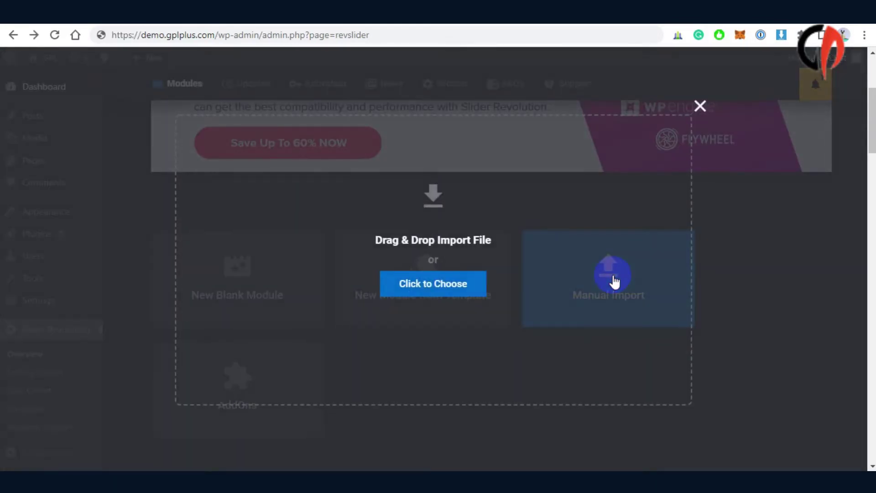
click(428, 288)
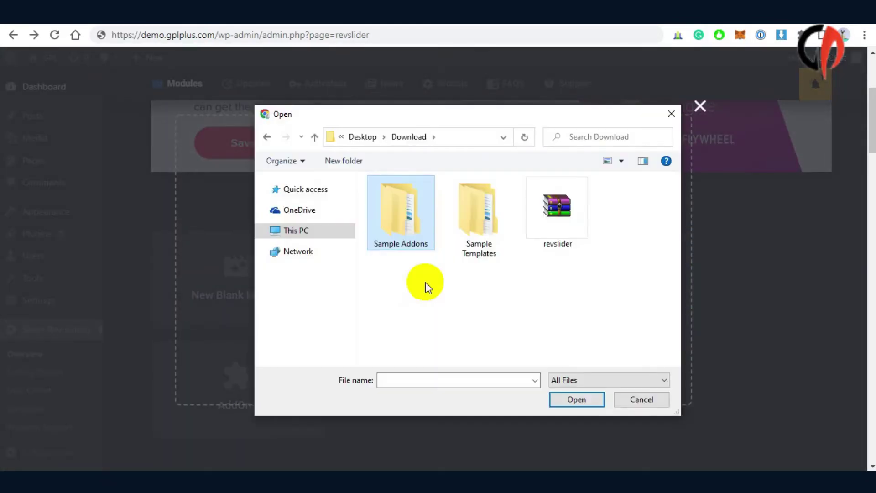
click(486, 244)
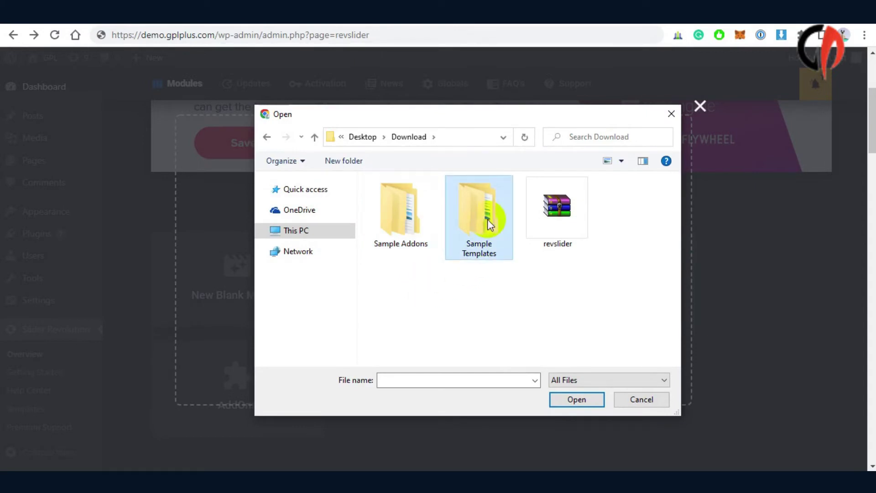
click(570, 400)
click(401, 200)
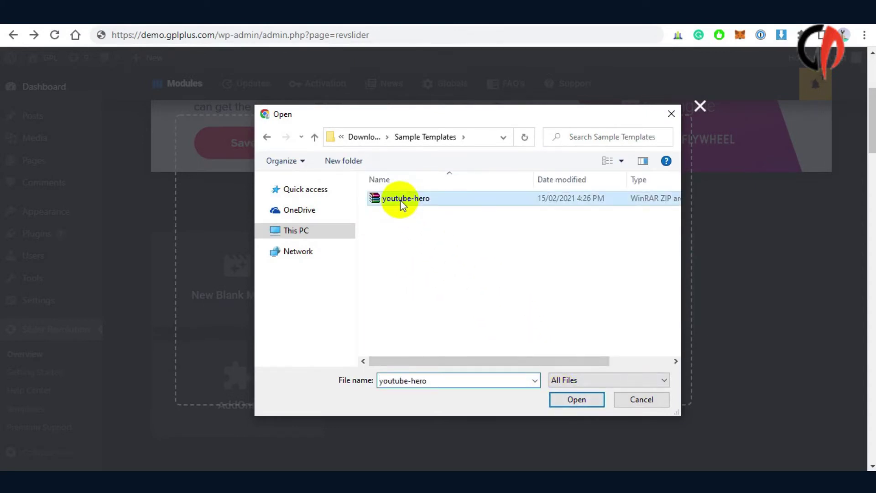
click(570, 399)
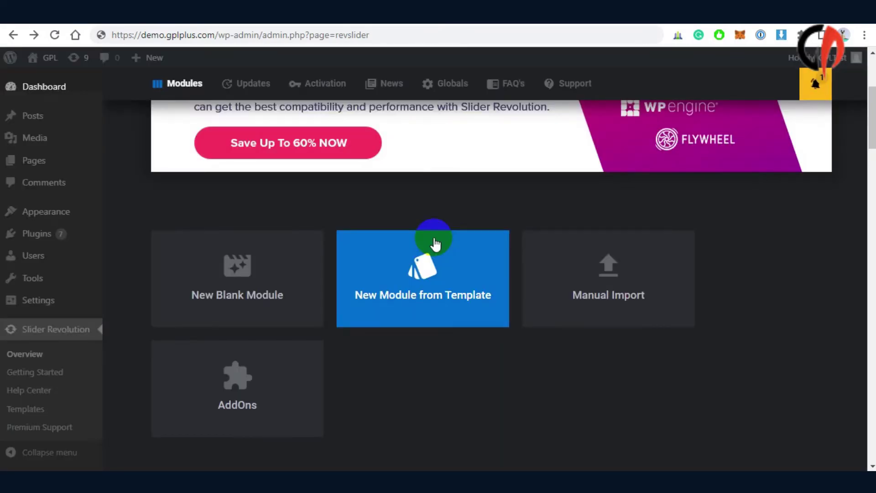
Step: Scroll the modules list down to the Youtube Hero2 card and reveal its editor option
scroll(413, 279, down, 7)
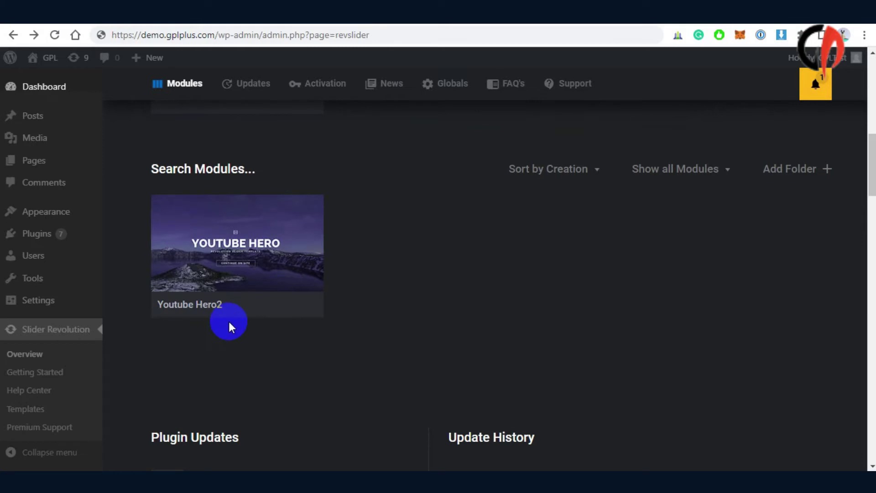
mouse_move(229, 297)
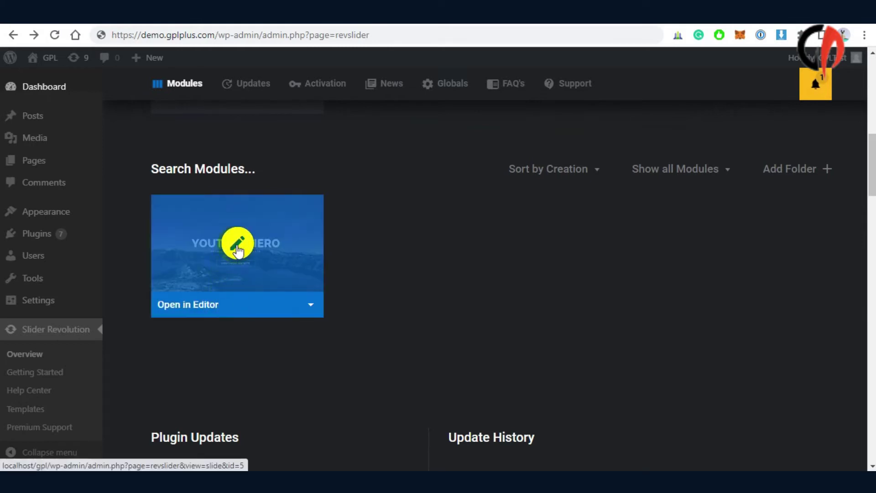
Step: Open the Youtube Hero2 card in the Slider Revolution editor with its edit pencil
click(238, 247)
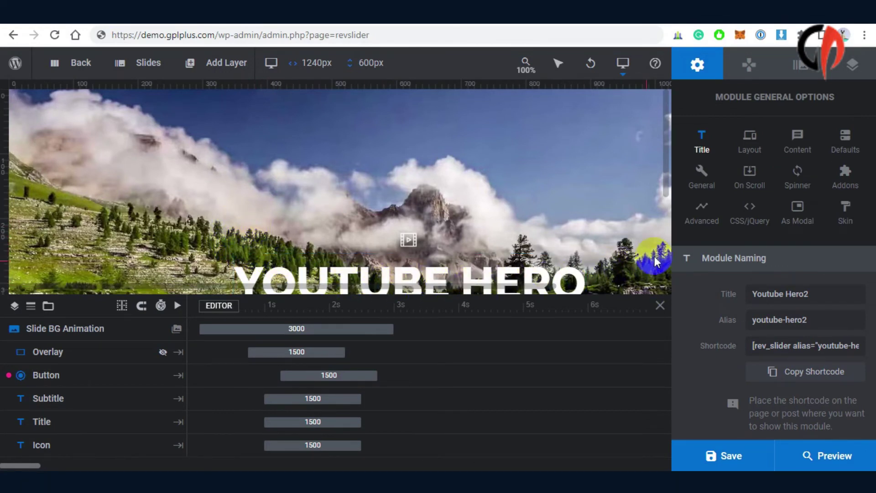
Step: Enable the Holiday Snow add-on from the module's Addons panel, then close the panel
click(848, 176)
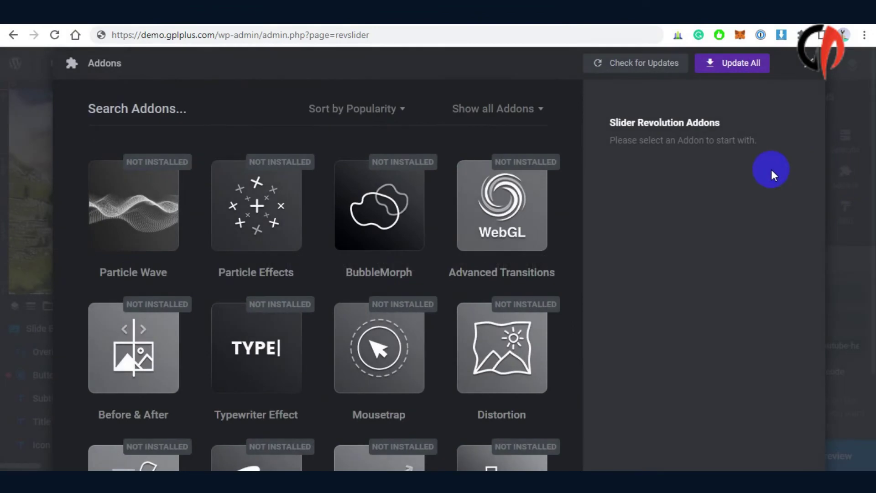
scroll(555, 231, down, 15)
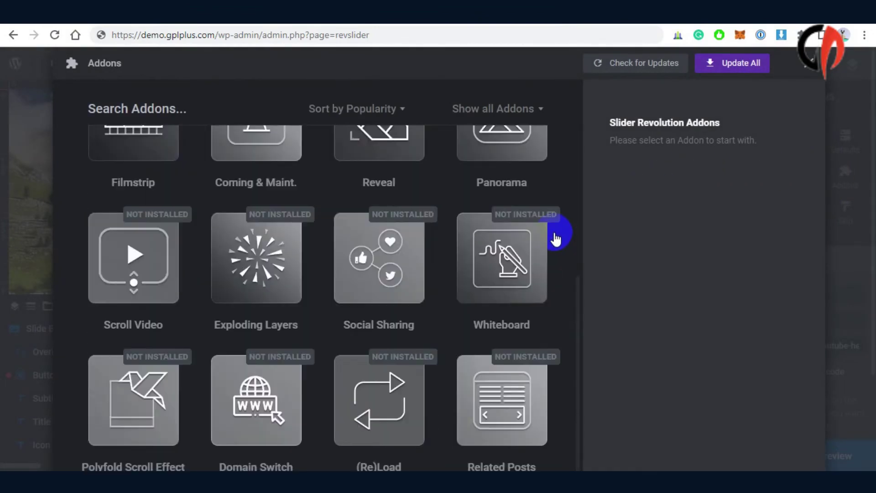
scroll(555, 237, down, 2)
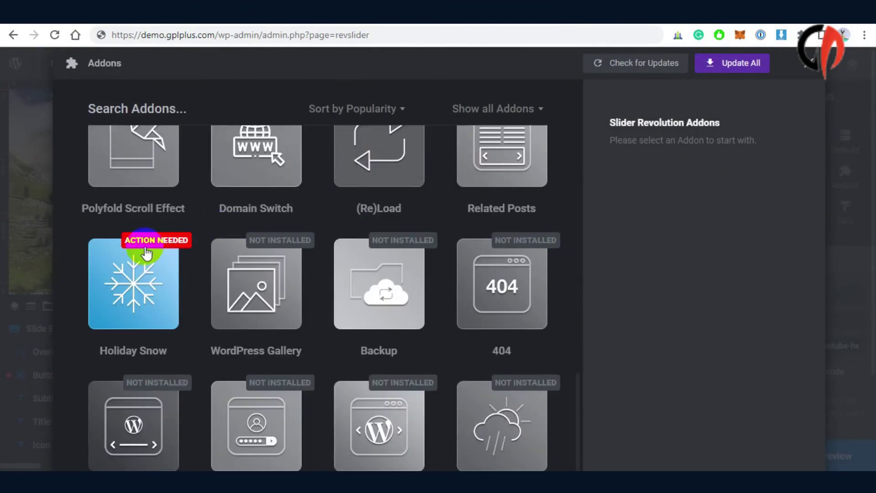
click(135, 290)
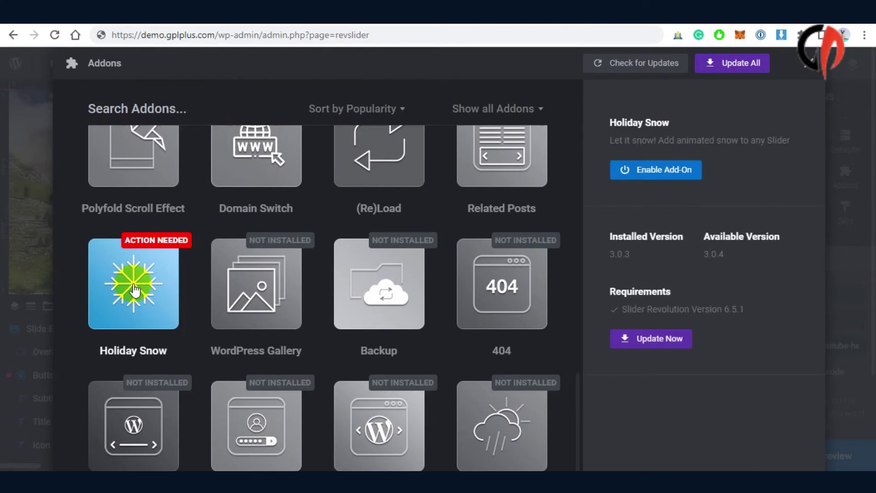
click(655, 172)
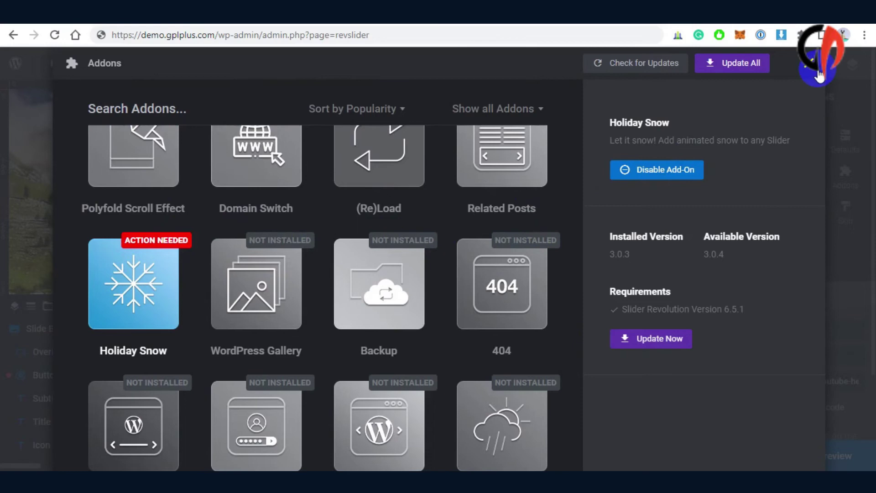
click(812, 68)
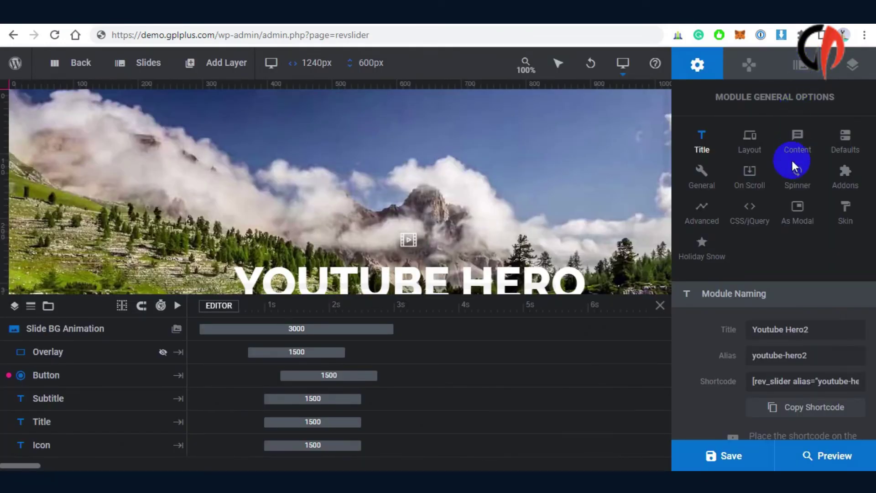
Step: Show the module's Holiday Snow settings, then preview the Youtube Hero2 slider with snow
click(705, 256)
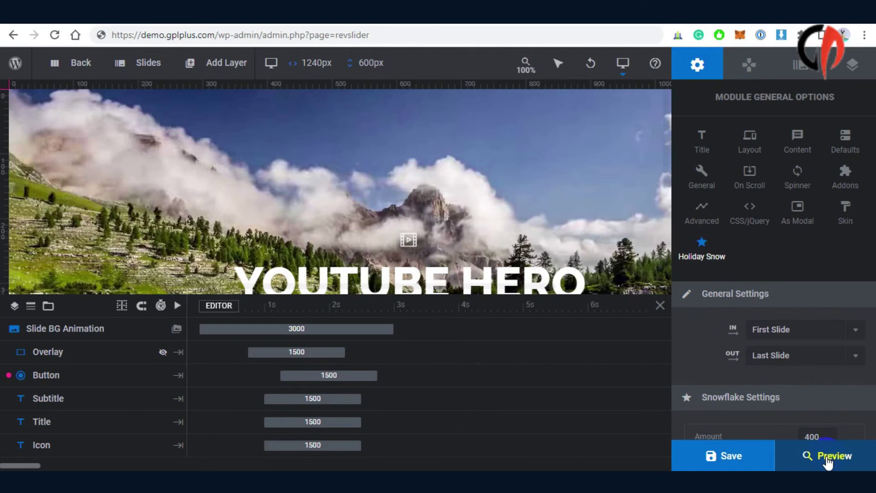
click(826, 455)
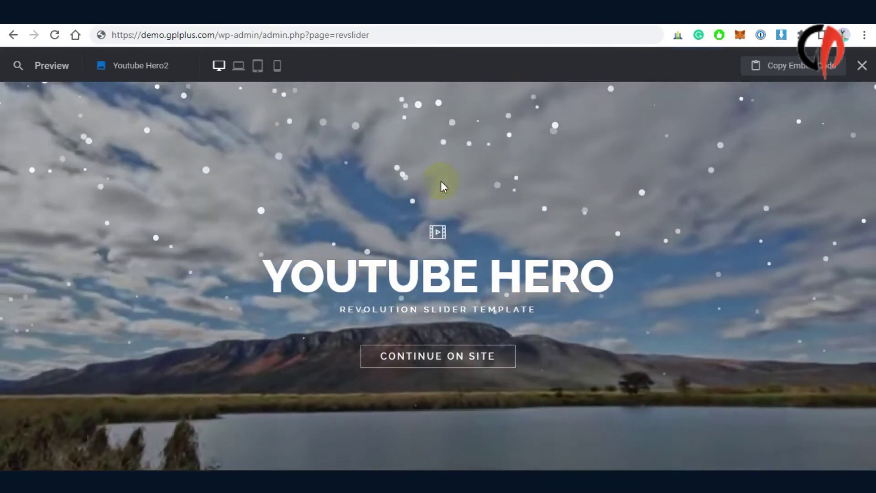
Step: Click in the Youtube Hero2 preview to watch snowflakes drifting over the YOUTUBE HERO title
click(441, 181)
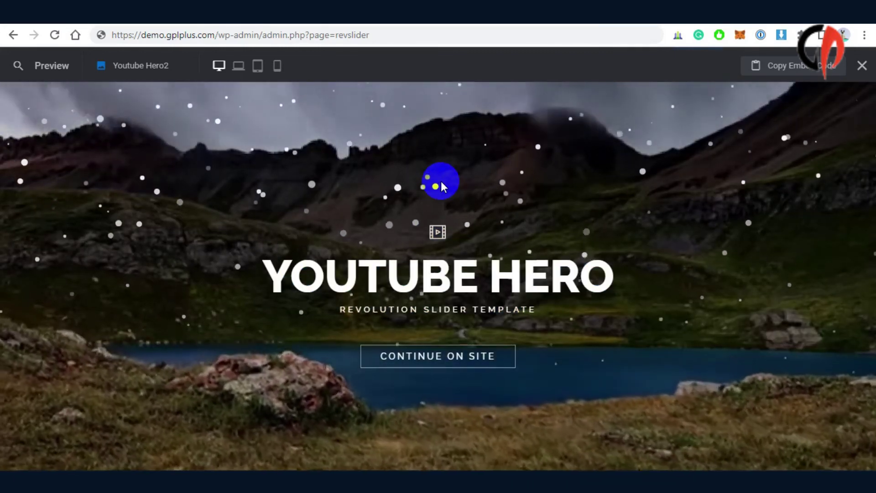